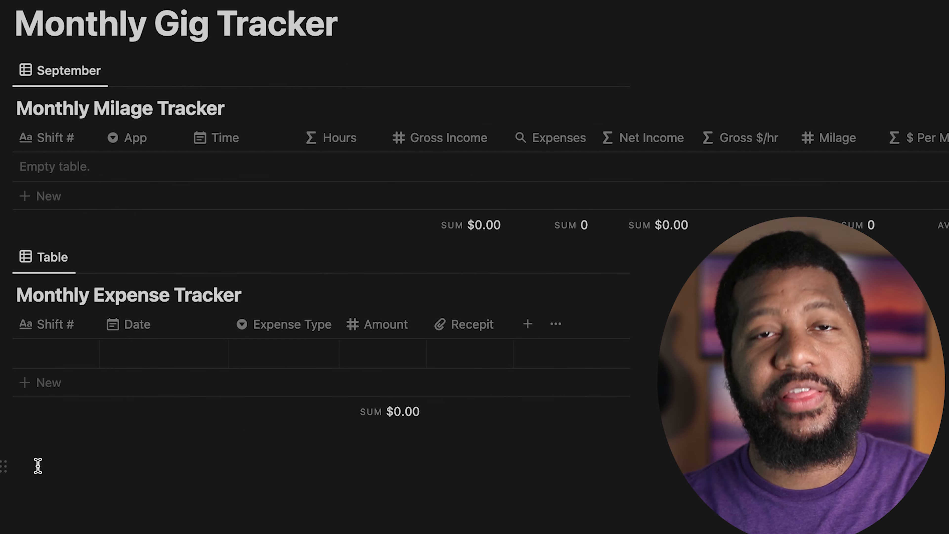
- Add shift 1 to the Monthly Milage Tracker and set its app to Lyft
{"action": "left_click", "coordinate": [41, 196]}
{"action": "type", "text": "1"}
{"action": "key", "text": "Escape"}
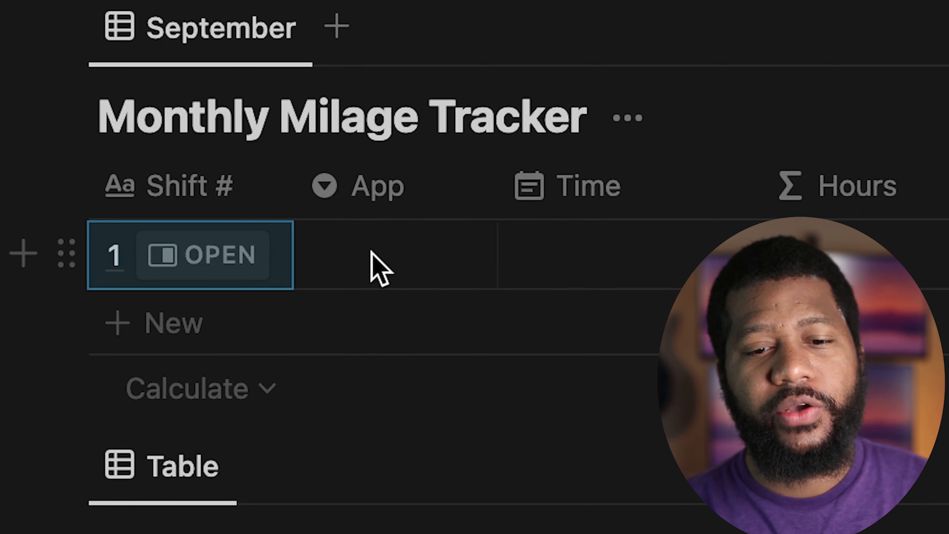
{"action": "left_click", "coordinate": [372, 256]}
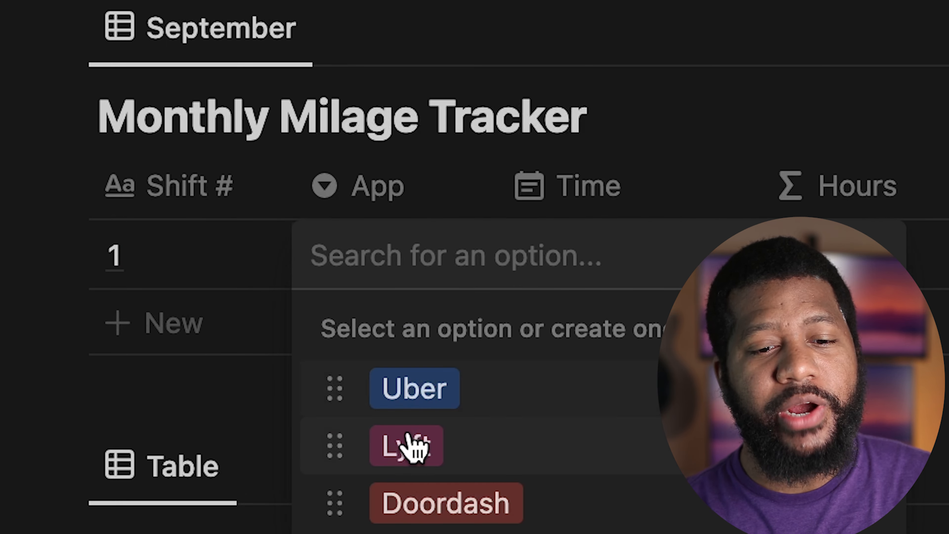
{"action": "left_click", "coordinate": [412, 456]}
- Set shift 1's time to 09/20/2022 from 4:00 AM to 8:00 AM, with an end date and times included
{"action": "left_click", "coordinate": [583, 256]}
{"action": "left_click", "coordinate": [468, 327]}
{"action": "left_click", "coordinate": [577, 481]}
{"action": "left_click", "coordinate": [579, 515]}
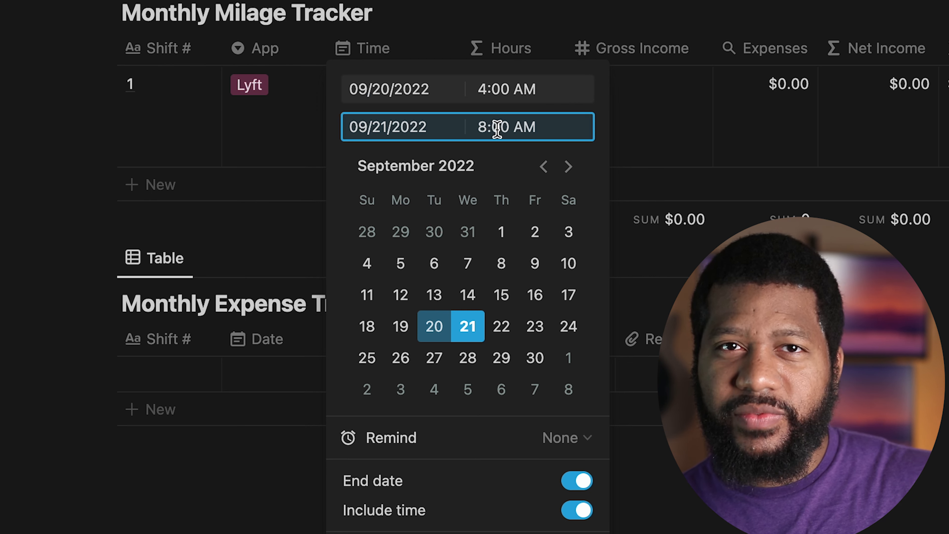
{"action": "left_click", "coordinate": [526, 129]}
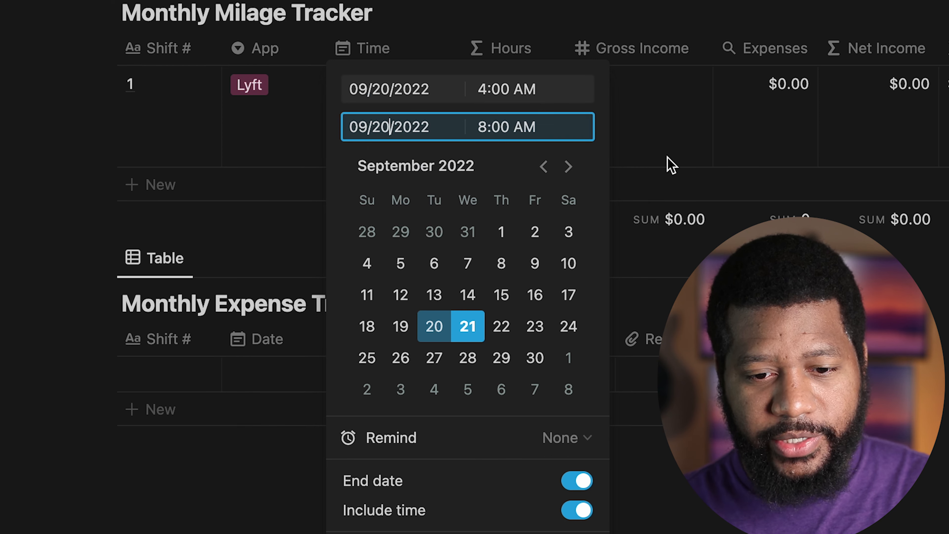
{"action": "left_click", "coordinate": [670, 161]}
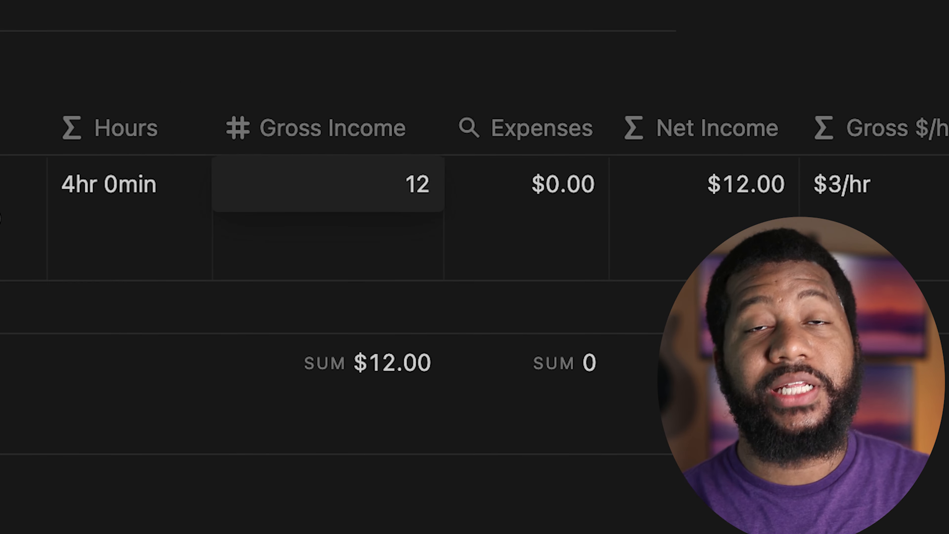
- Enter 120 as the gross income and 240 as the mileage of shift 1
{"action": "type", "text": "0"}
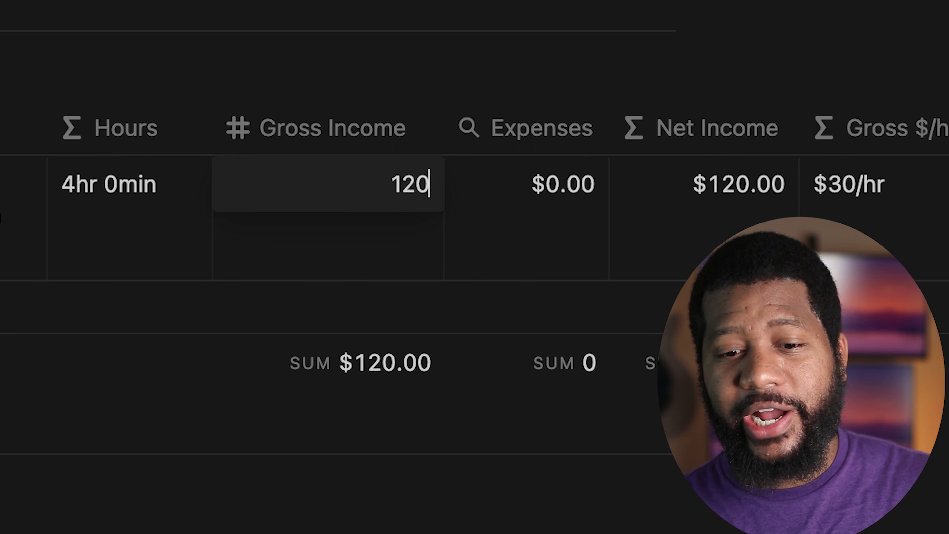
{"action": "key", "text": "Return"}
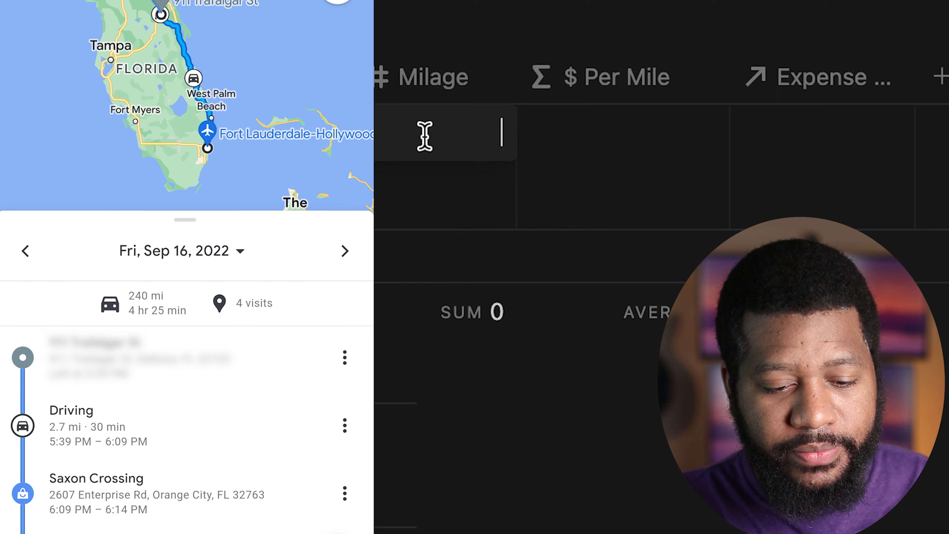
{"action": "type", "text": "240"}
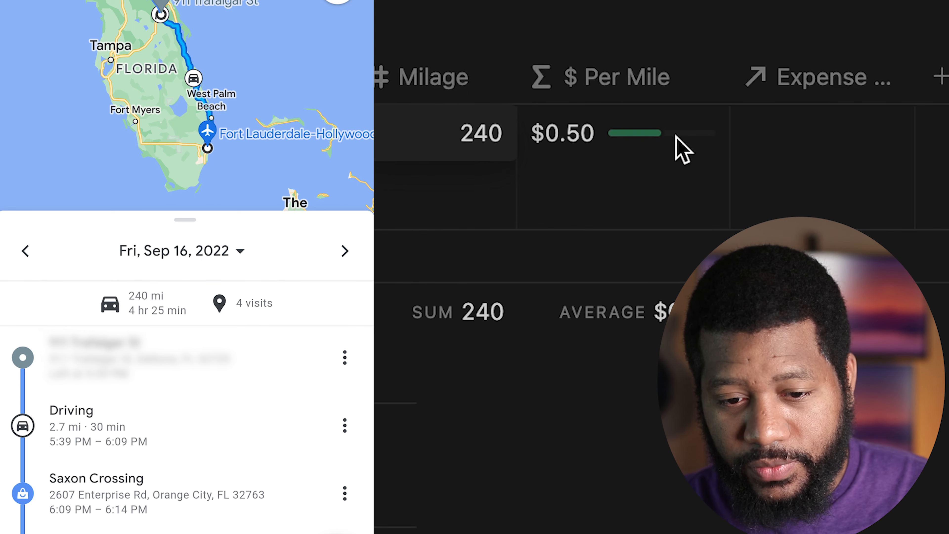
{"action": "left_click", "coordinate": [439, 184]}
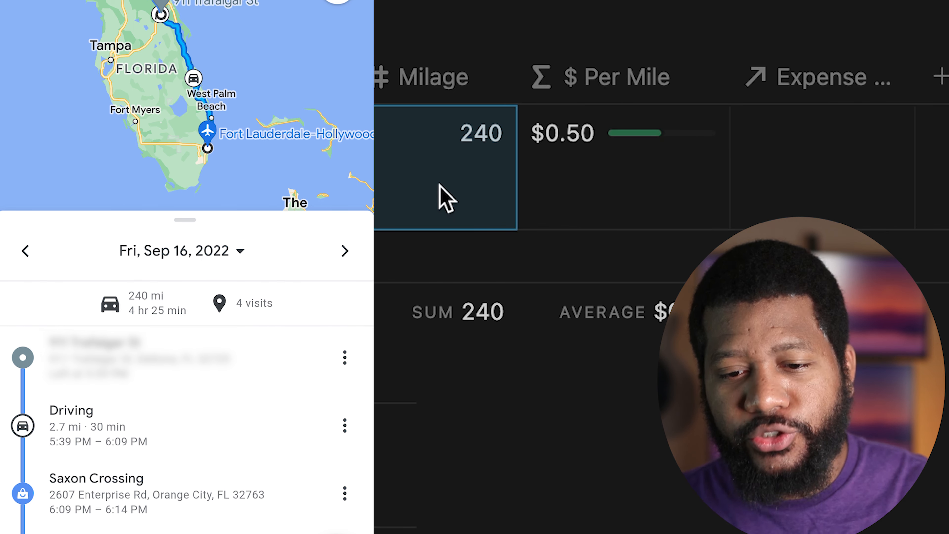
{"action": "left_click", "coordinate": [766, 374]}
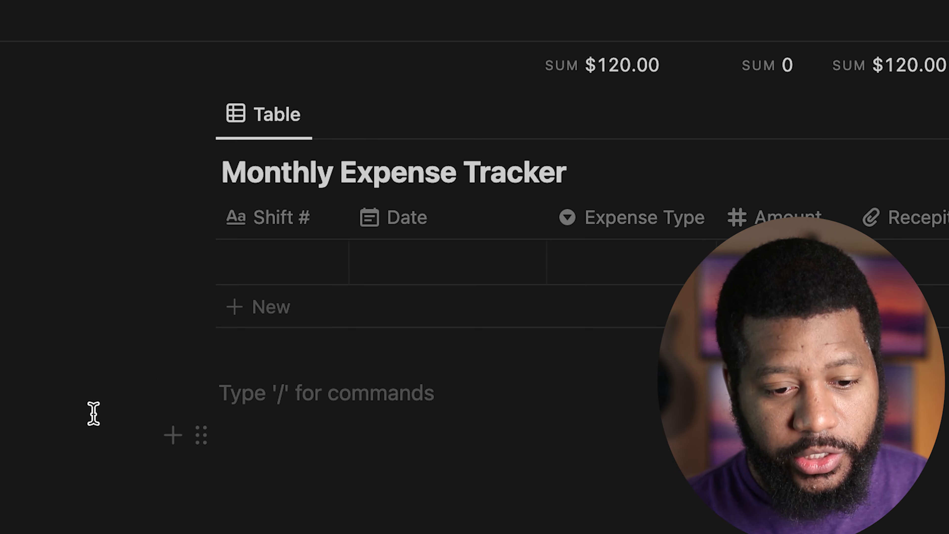
- Fill the first Monthly Expense Tracker row with shift 1, dated September 20, 2022, and assign it a new expense type named Food
{"action": "left_click", "coordinate": [235, 273]}
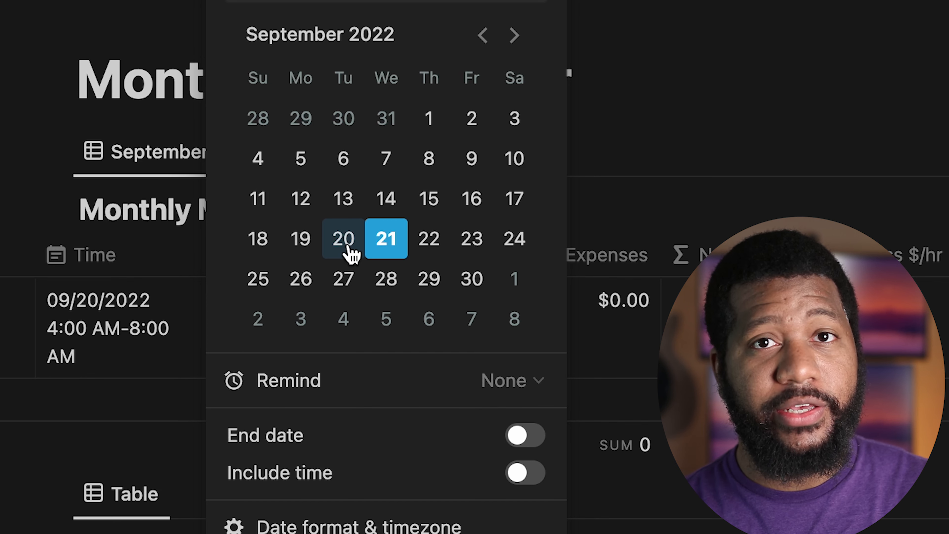
{"action": "left_click", "coordinate": [348, 252]}
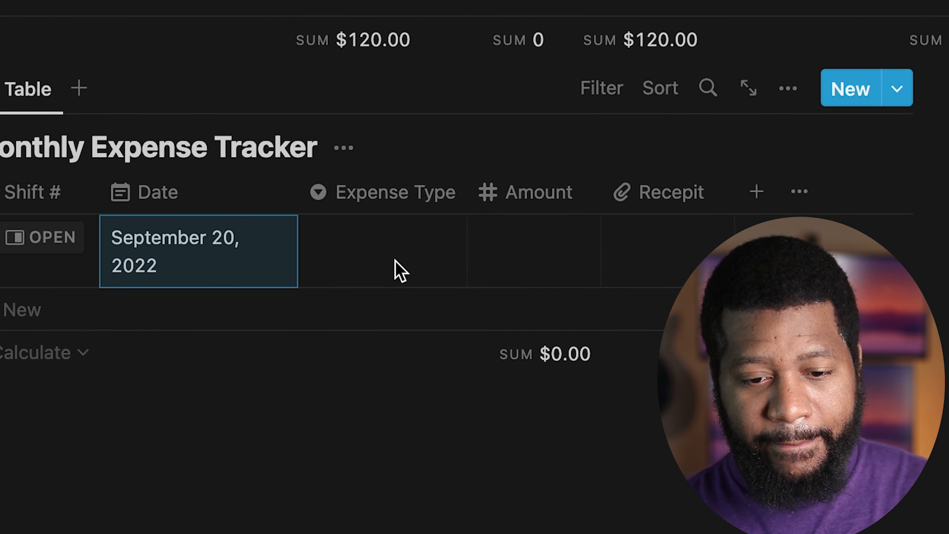
{"action": "left_click", "coordinate": [397, 267]}
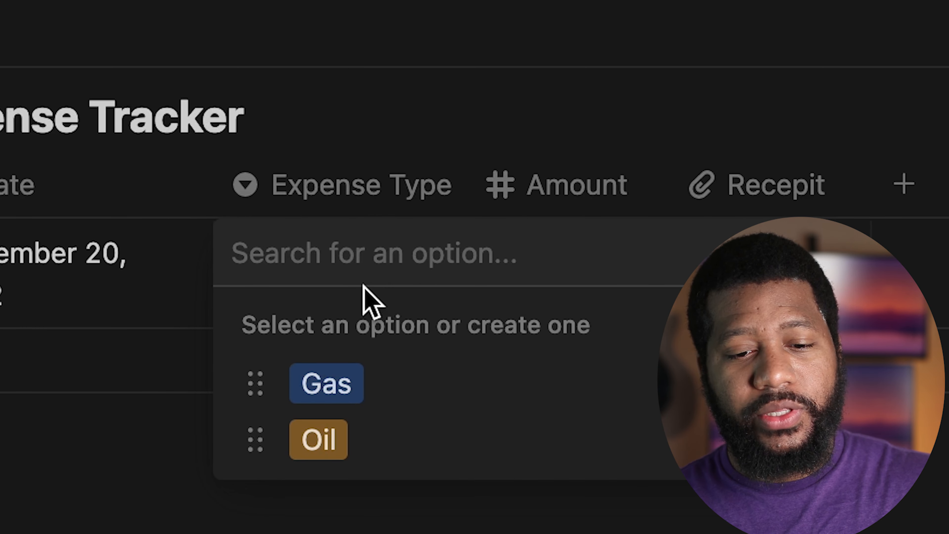
{"action": "type", "text": "Foo"}
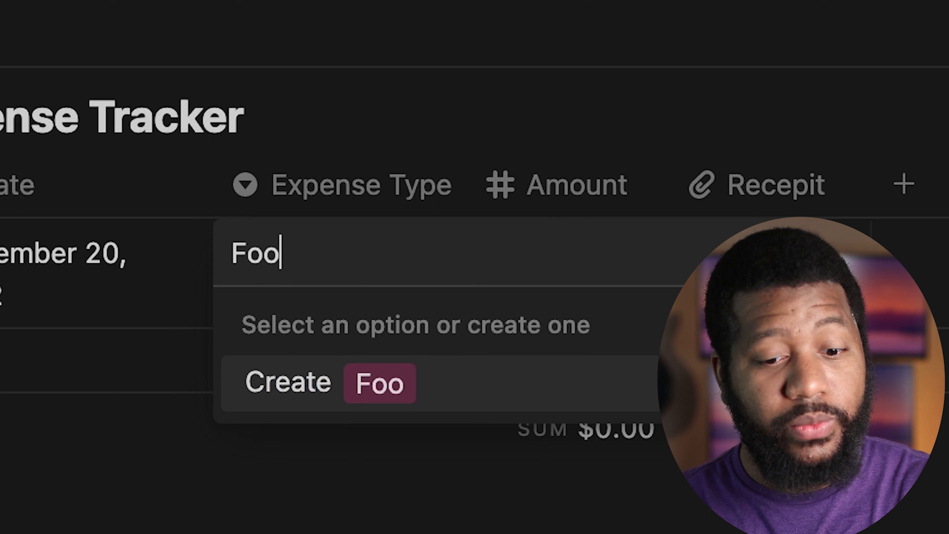
{"action": "type", "text": "d"}
{"action": "left_click", "coordinate": [391, 402]}
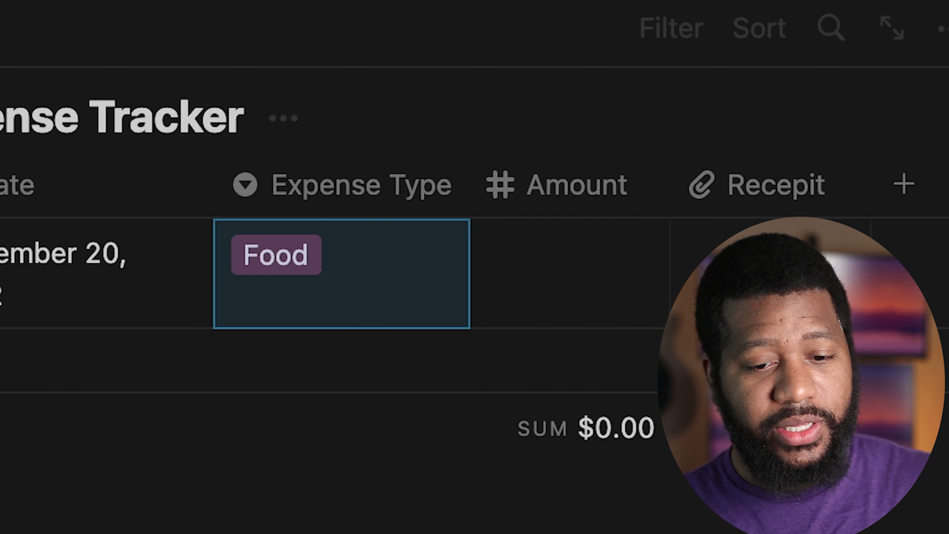
- Set the amount of the Food expense to 15
{"action": "left_click", "coordinate": [562, 293]}
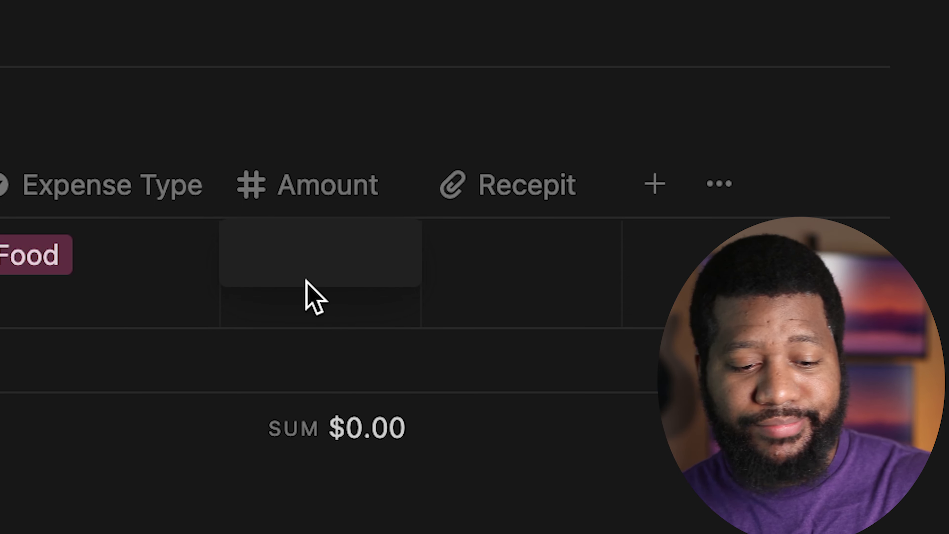
{"action": "type", "text": "15"}
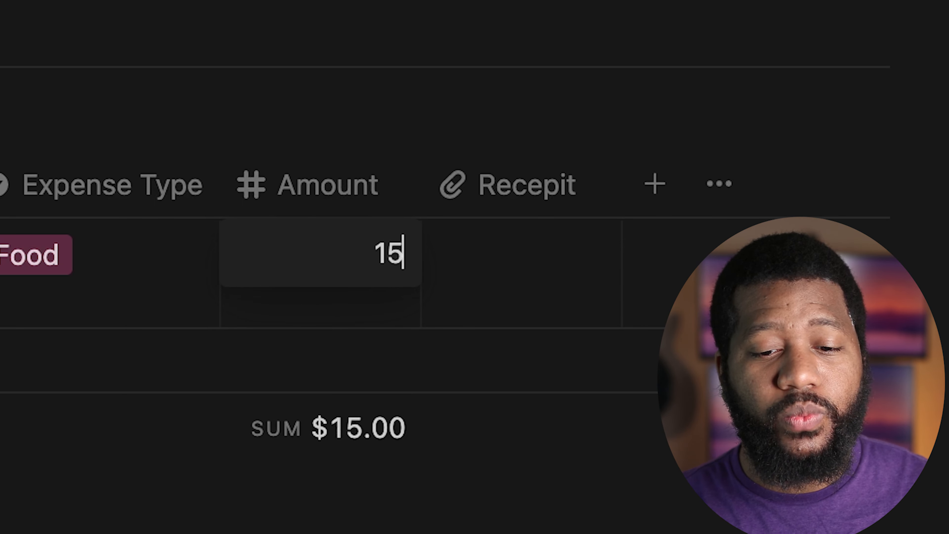
{"action": "key", "text": "Return"}
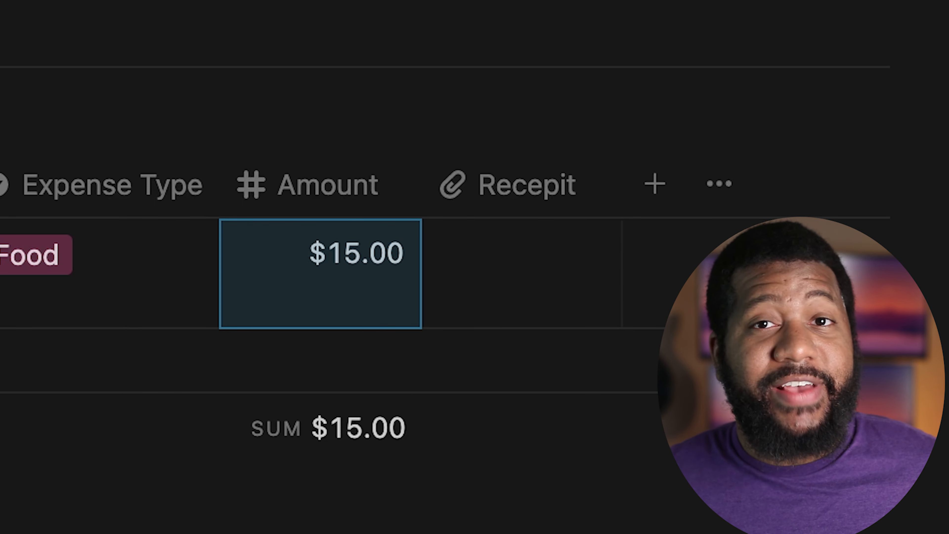
{"action": "left_click", "coordinate": [524, 279]}
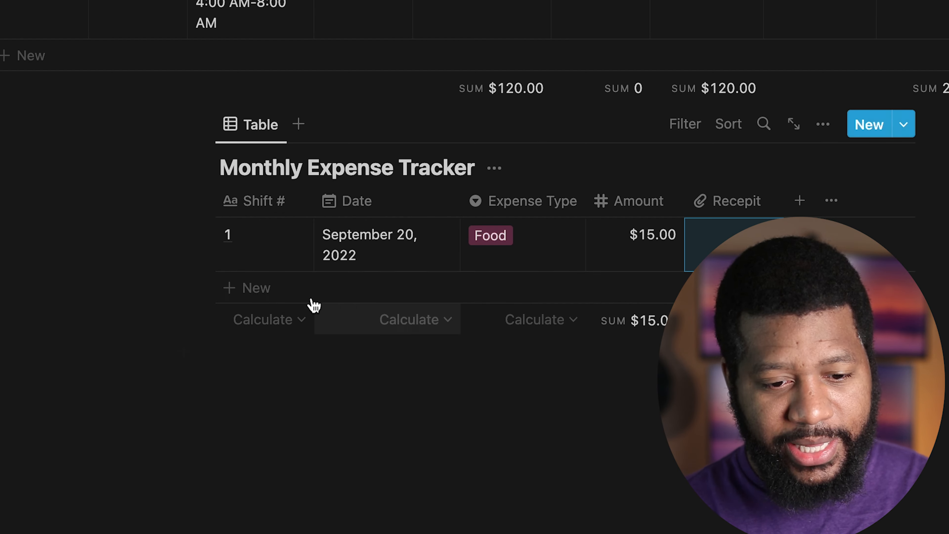
- Add a second row to the Monthly Expense Tracker for shift 1, dated September 20, 2022
{"action": "left_click", "coordinate": [271, 291]}
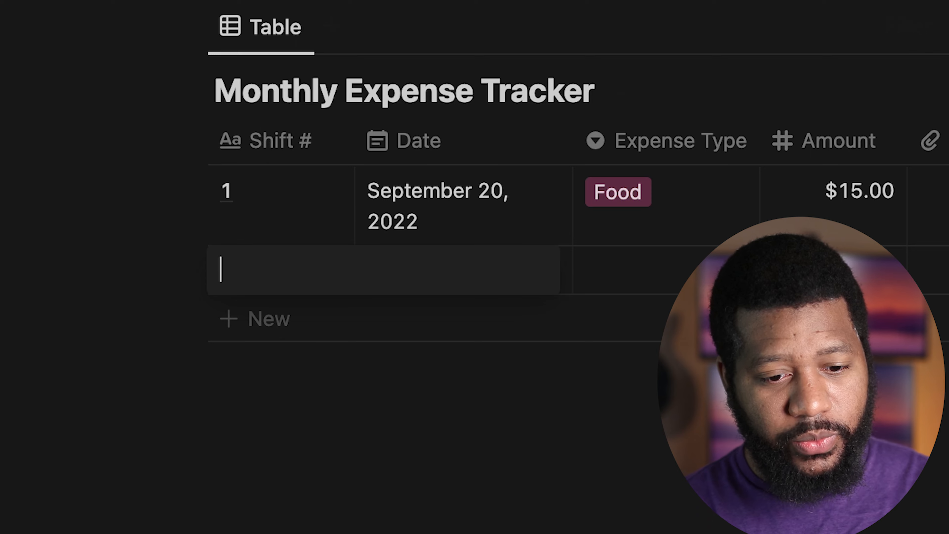
{"action": "type", "text": "1"}
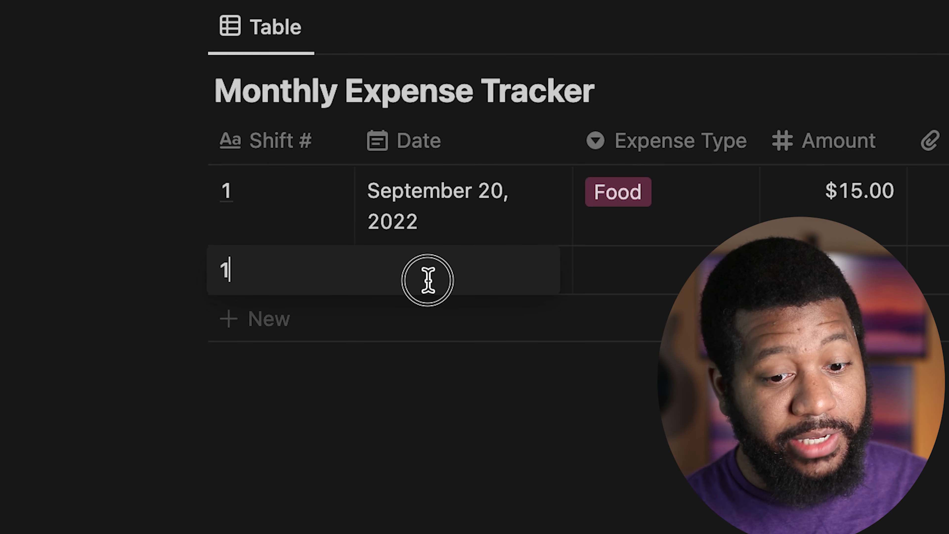
{"action": "left_click", "coordinate": [438, 276]}
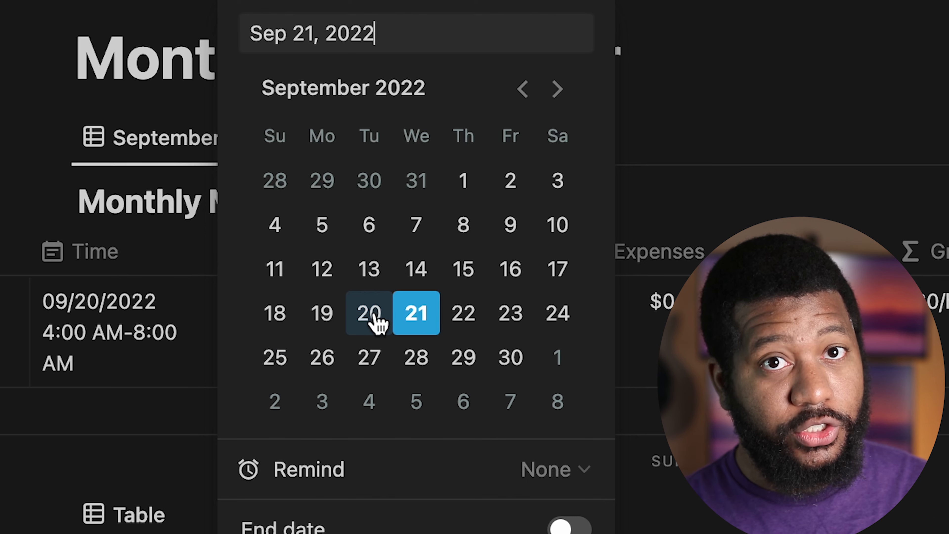
{"action": "left_click", "coordinate": [372, 314]}
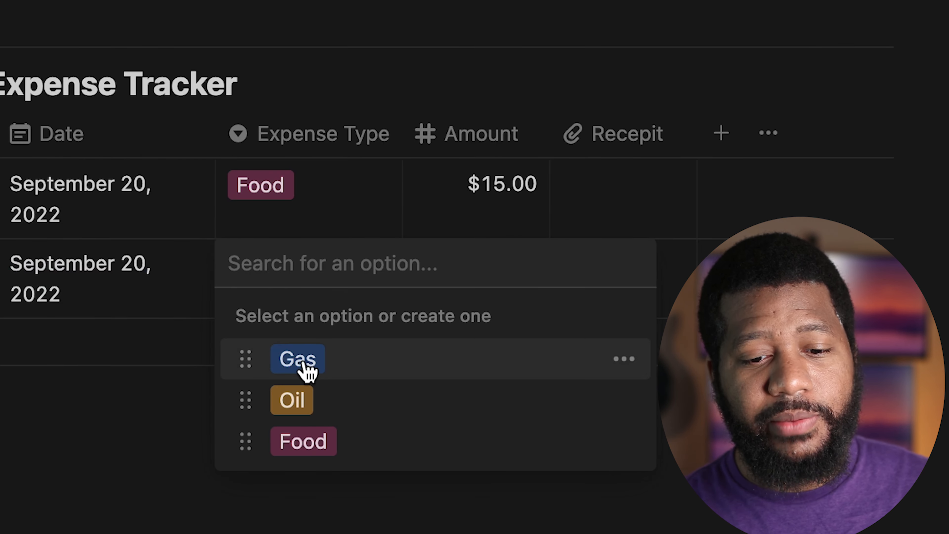
- Set the second expense row's type to Gas and its amount to 50
{"action": "left_click", "coordinate": [302, 360]}
{"action": "left_click", "coordinate": [514, 275]}
{"action": "type", "text": "50"}
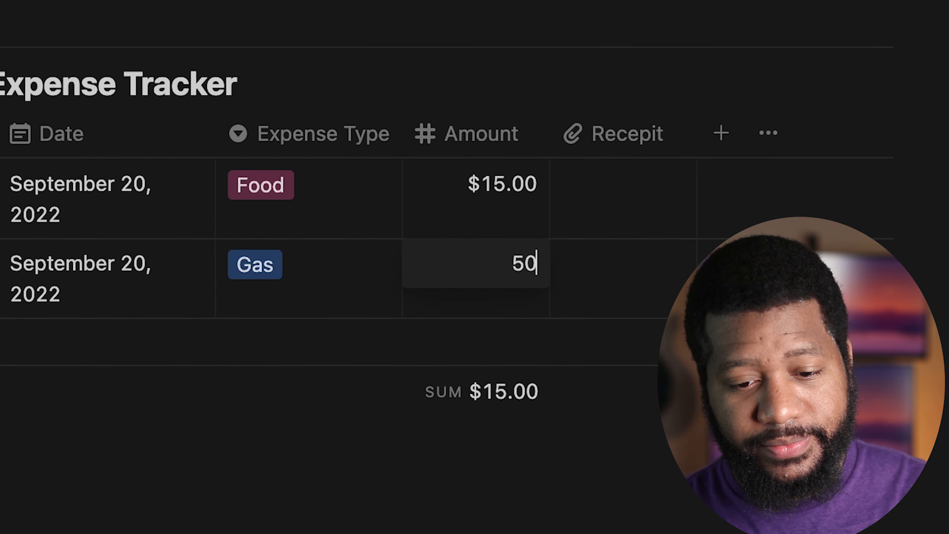
{"action": "left_click", "coordinate": [341, 477]}
{"action": "key", "text": "Escape"}
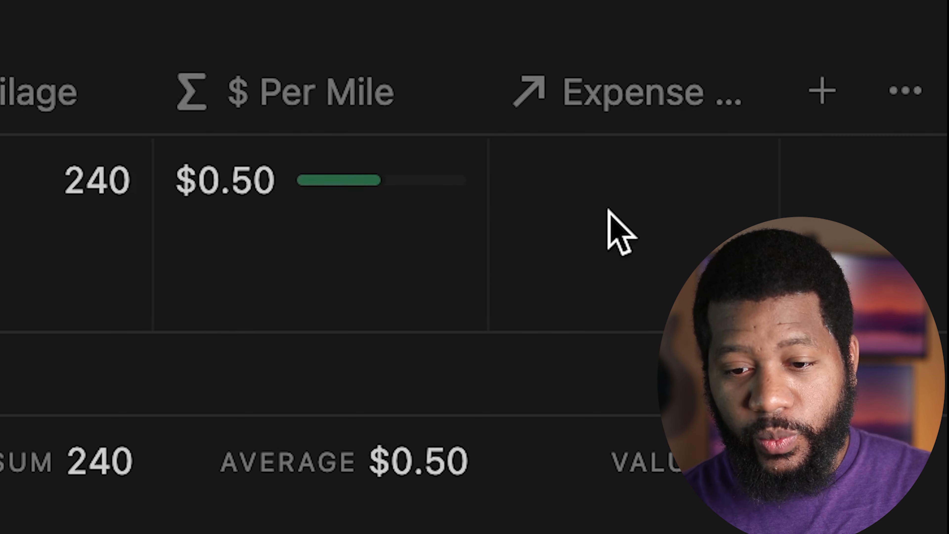
- Link the Gas and Food expense entries to shift 1 in the mileage tracker's expense relation column
{"action": "left_click", "coordinate": [609, 217]}
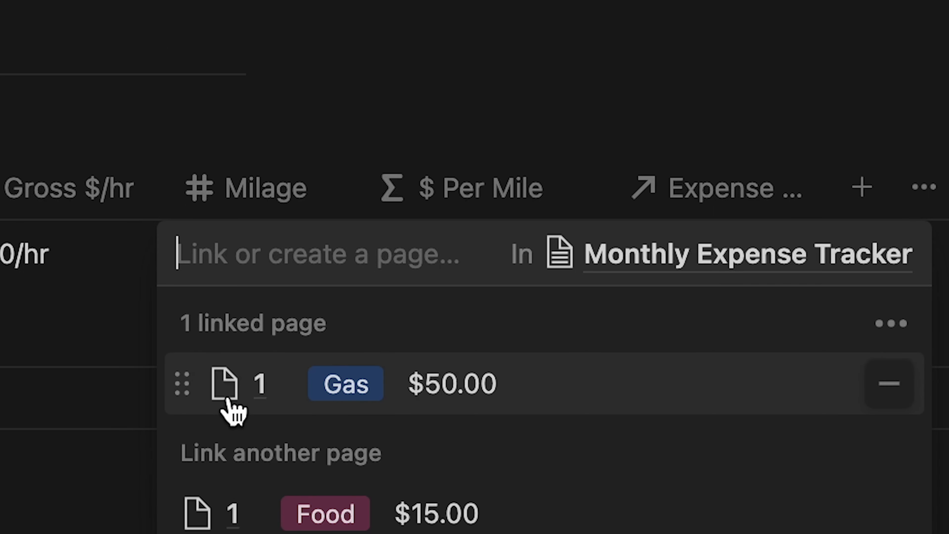
{"action": "left_click", "coordinate": [273, 495]}
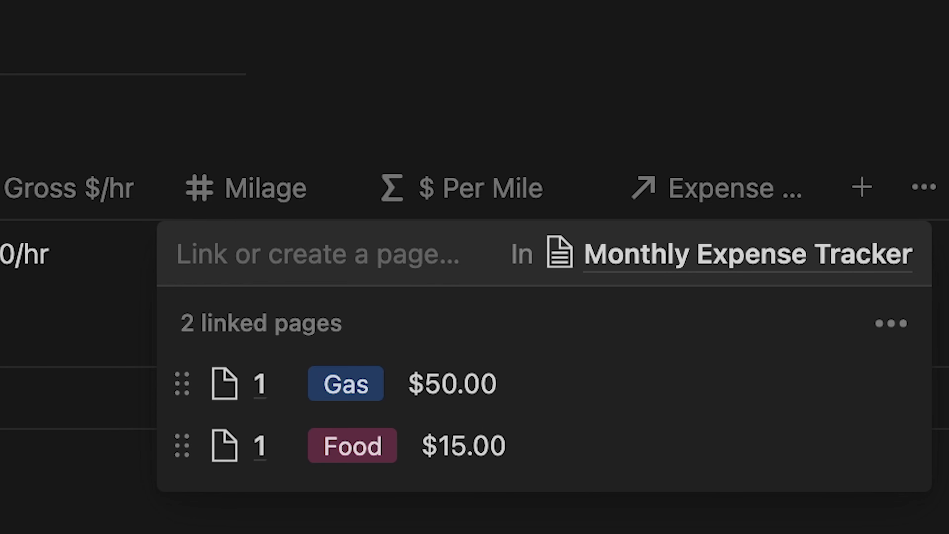
{"action": "key", "text": "Escape"}
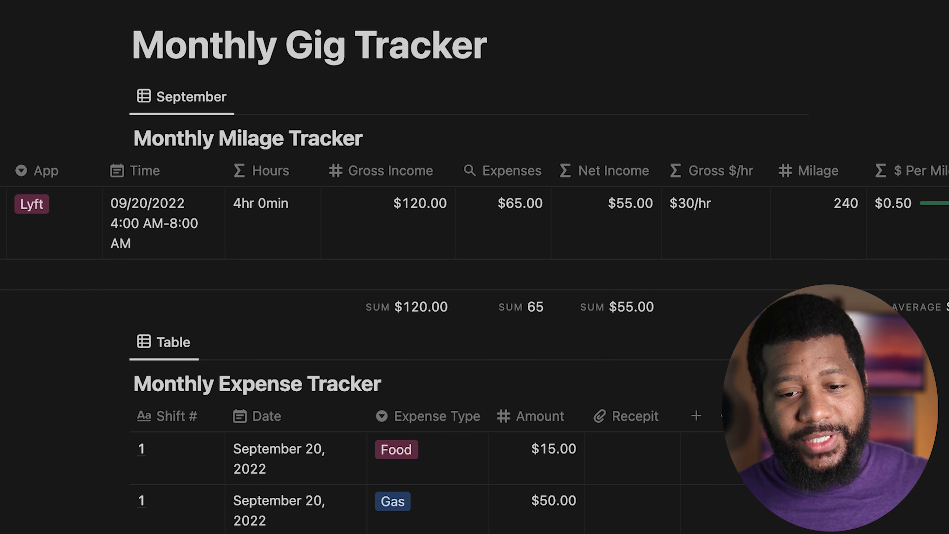